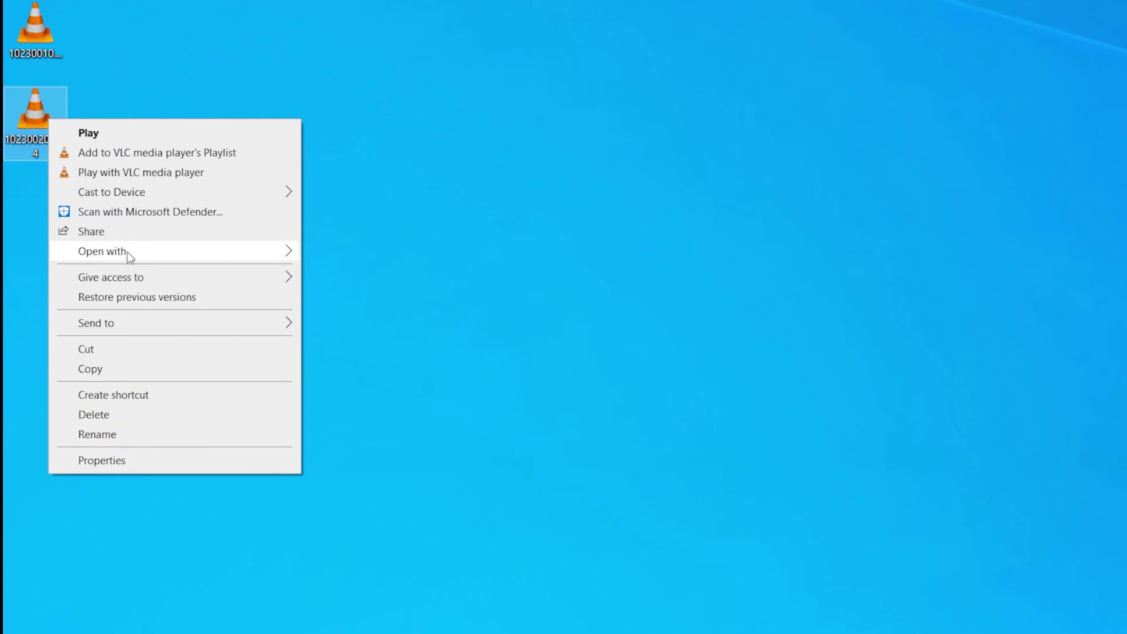
# Inspect the General and Details properties of 10230020.MP4 (14.4 GB) and 10230010.MP4 (56.4 MB)
pyautogui.click(121, 467)
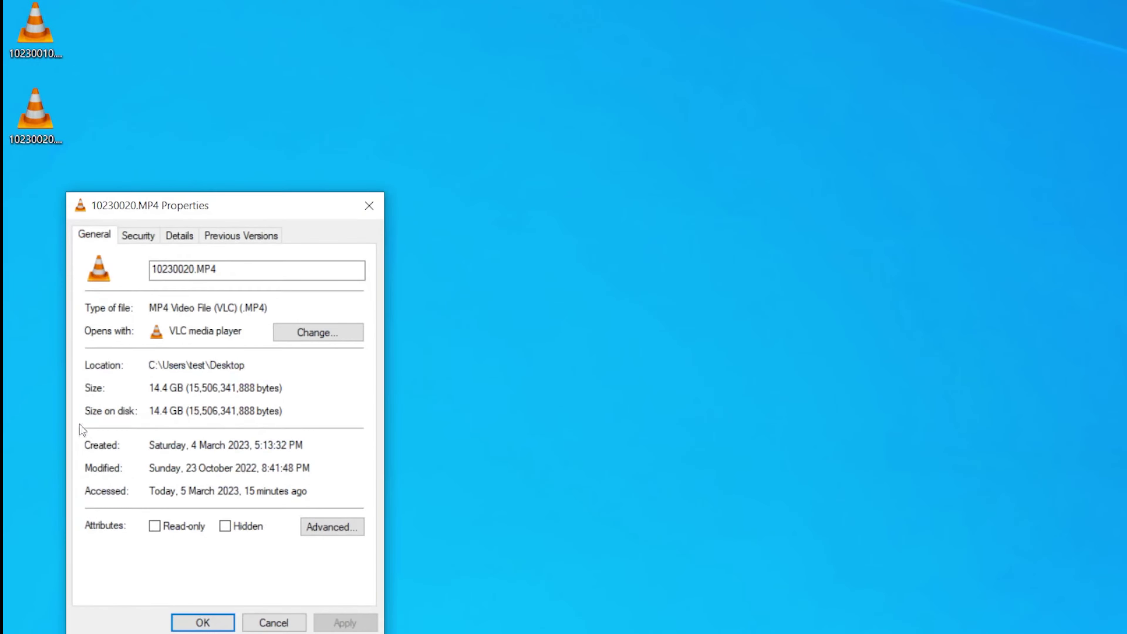
pyautogui.click(186, 240)
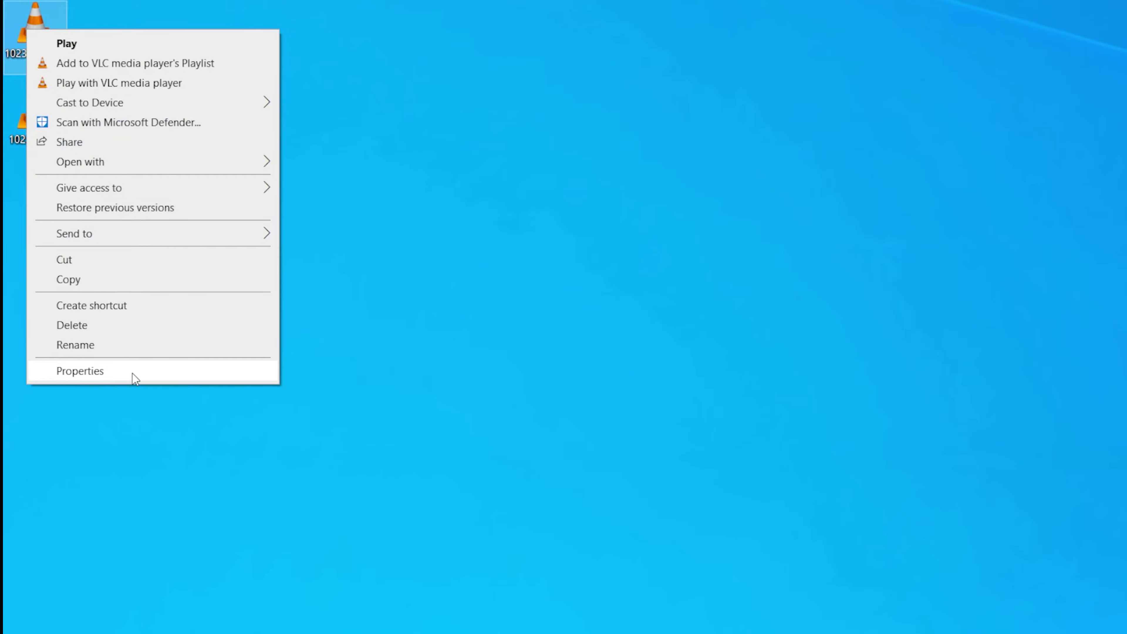
pyautogui.click(133, 376)
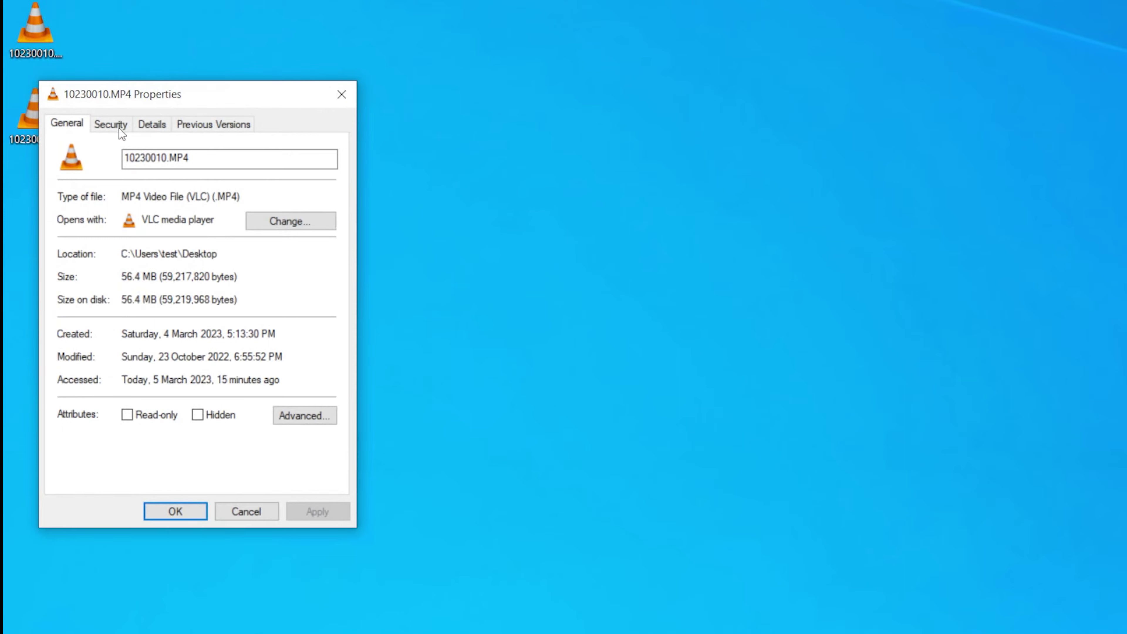
pyautogui.click(153, 126)
pyautogui.scroll(-1, 202, 329)
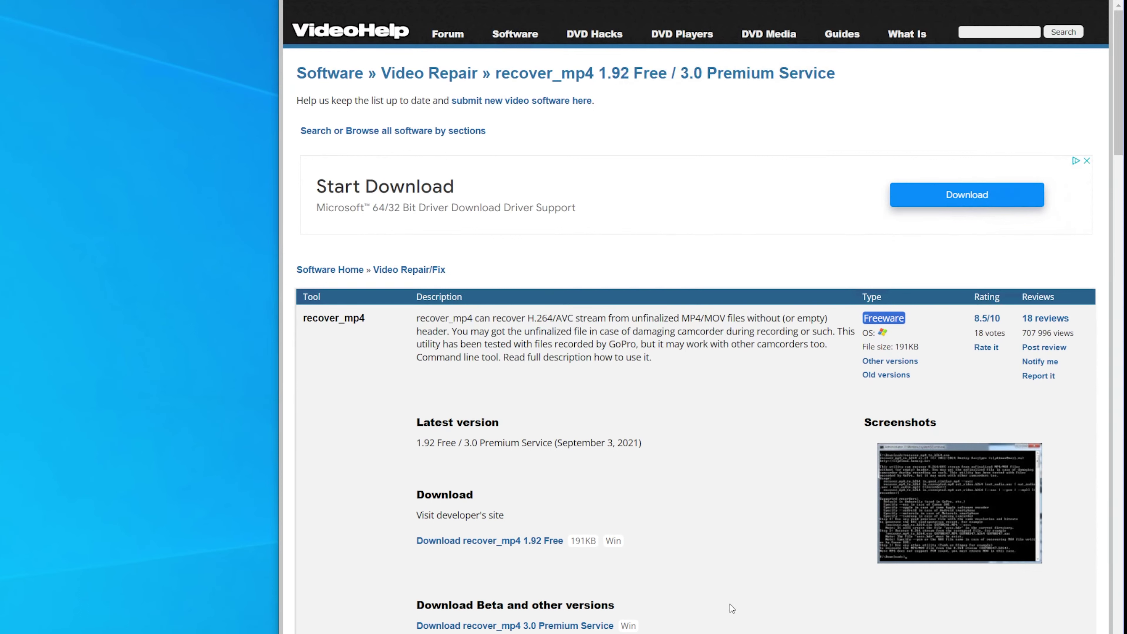
# Download recover_mp4 1.92 Free as recover_mp4_192.zip and go to the FFmpeg-Builds releases page
pyautogui.click(532, 540)
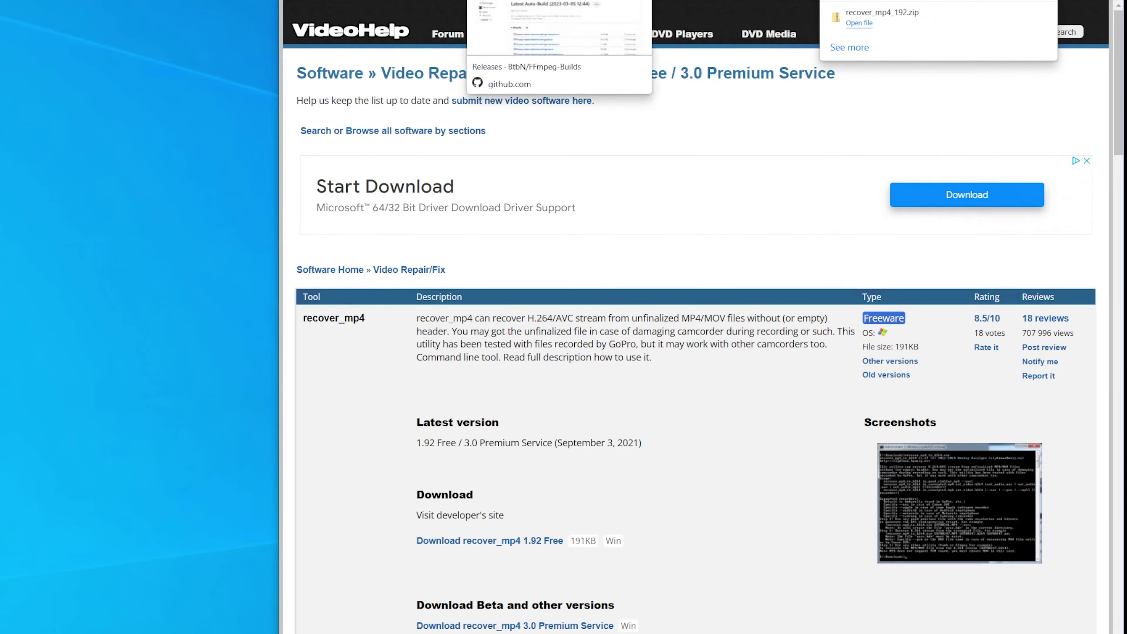
pyautogui.hotkey('ctrl', 'Tab')
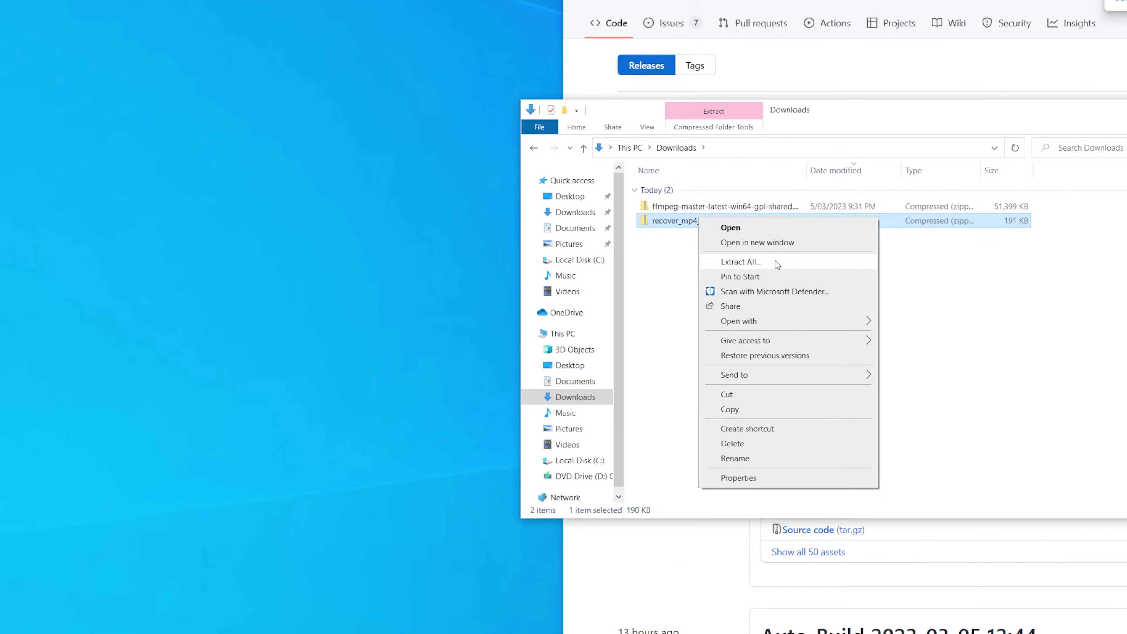
# Extract recover_mp4_192 and gather FFmpeg's bin files and both desktop MP4s into it
pyautogui.click(714, 261)
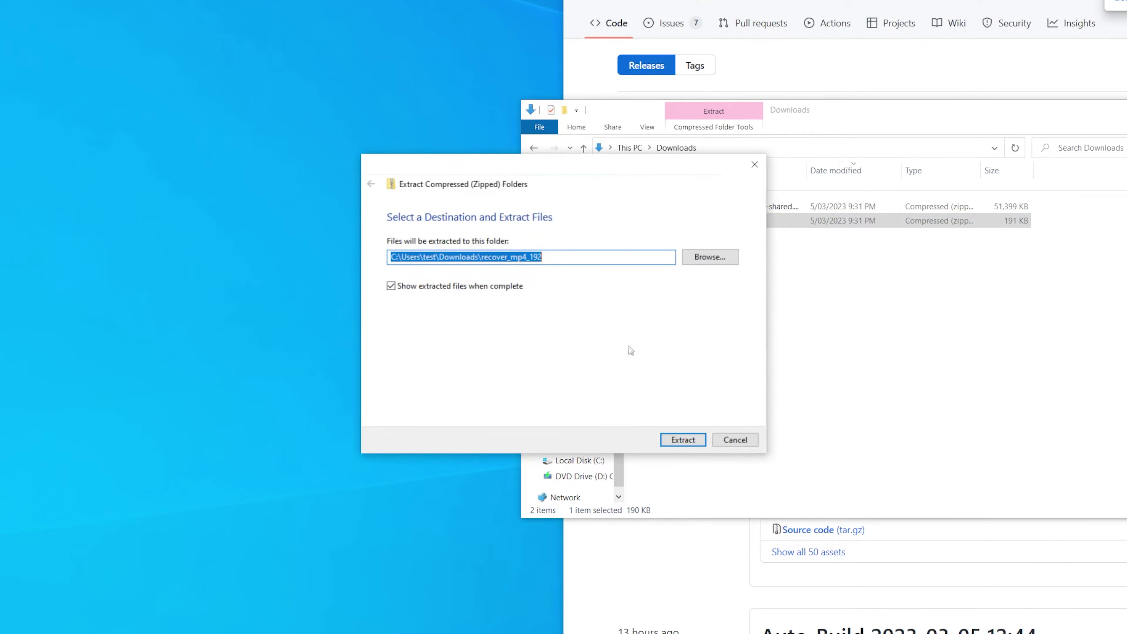
pyautogui.click(683, 440)
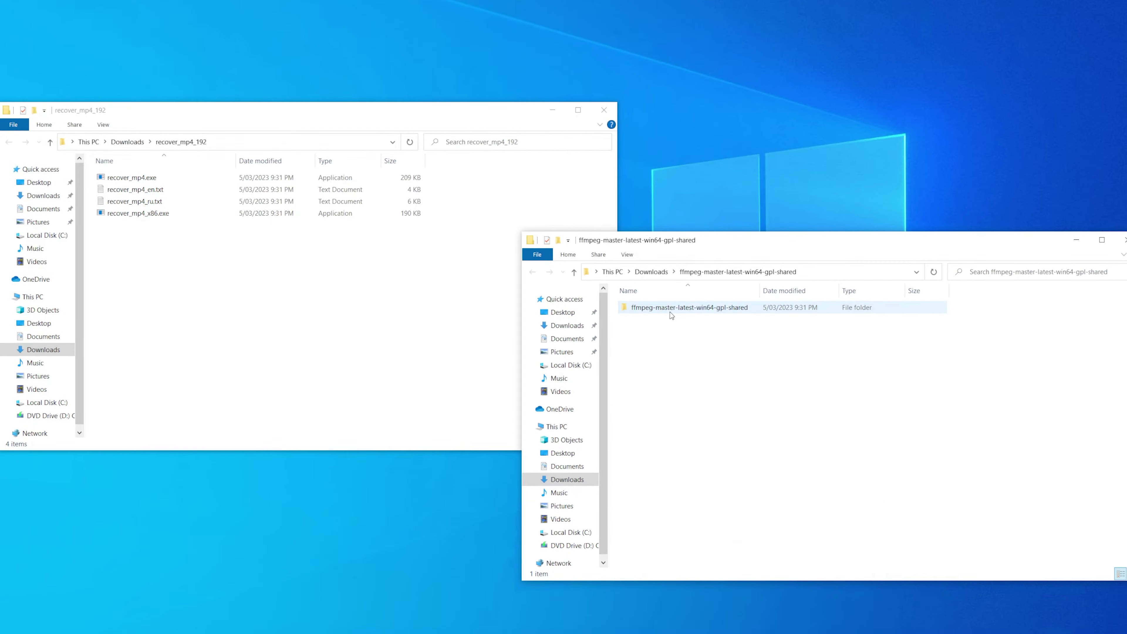
pyautogui.doubleClick(670, 312)
pyautogui.doubleClick(670, 312)
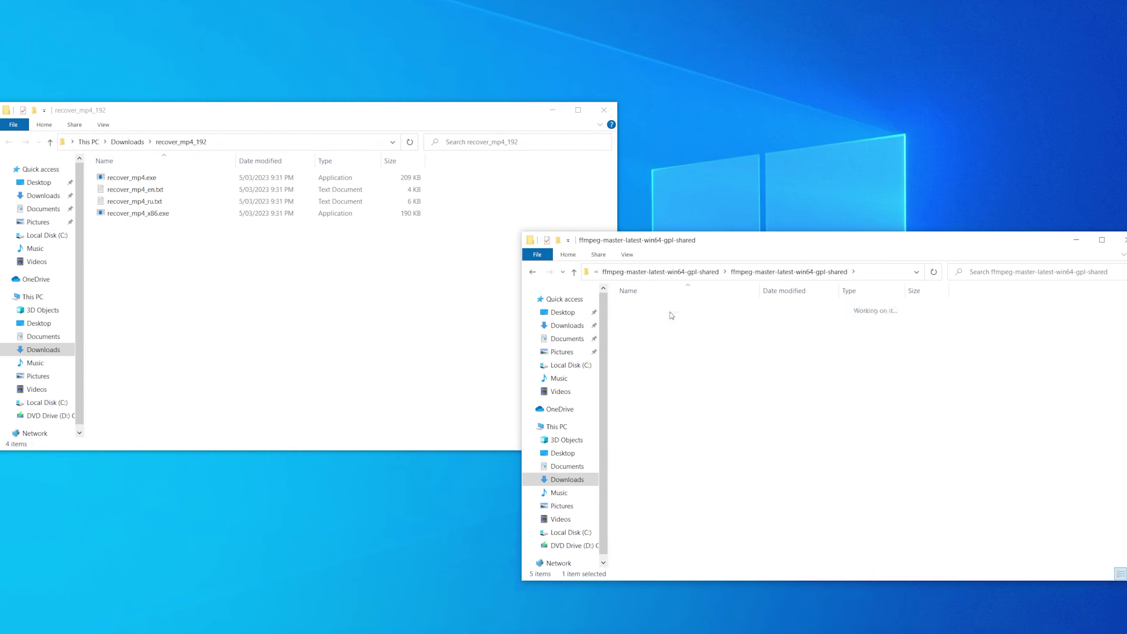
pyautogui.moveTo(715, 475); pyautogui.dragTo(290, 308)
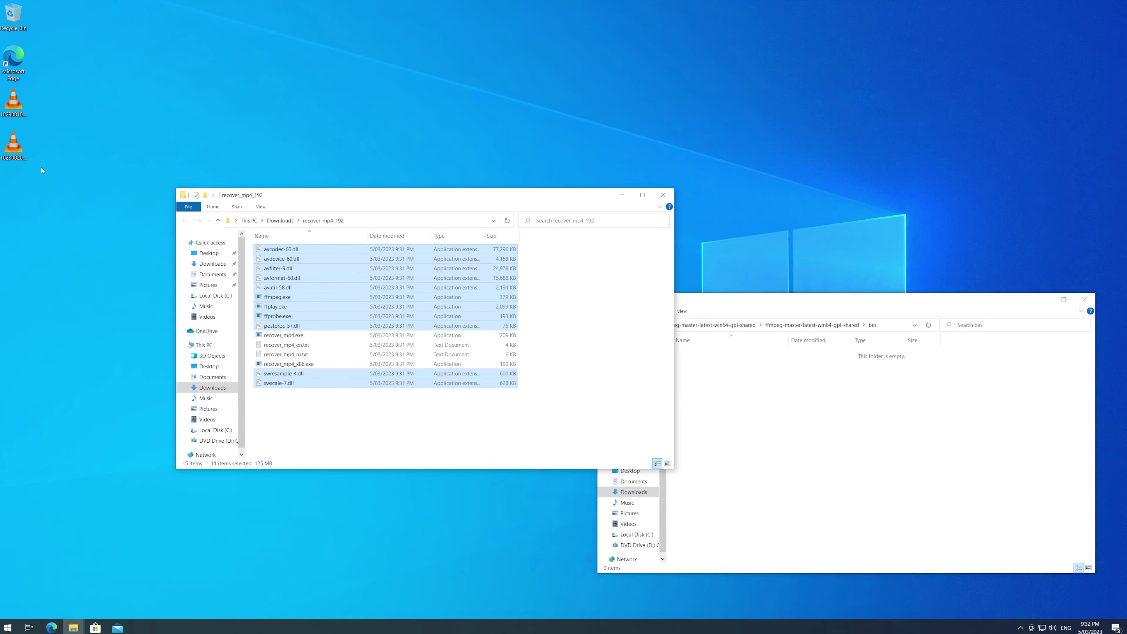
pyautogui.moveTo(41, 170); pyautogui.dragTo(6, 102)
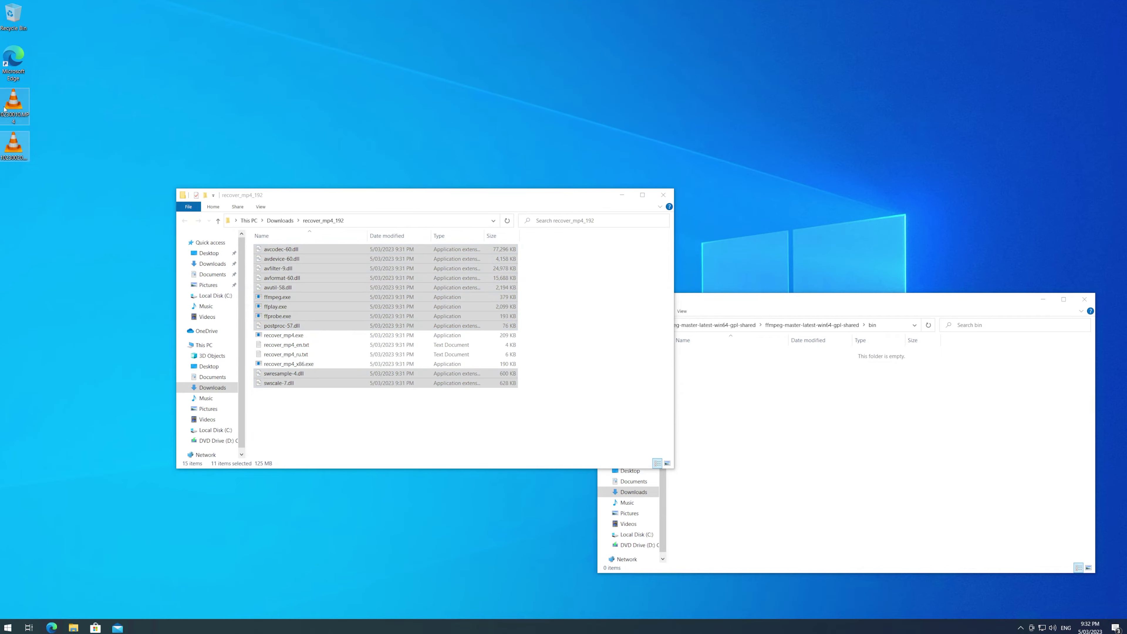
pyautogui.moveTo(14, 145); pyautogui.dragTo(401, 415)
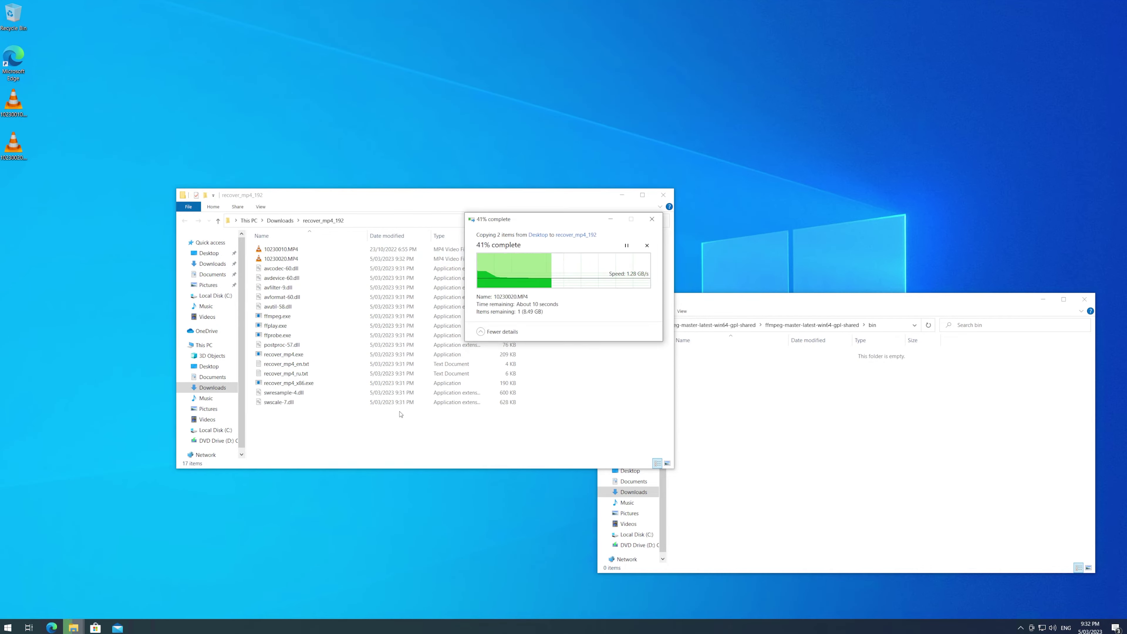
# Rename 10230020.MP4 to bad.MP4 and 10230010.MP4 to good.MP4
pyautogui.click(275, 260)
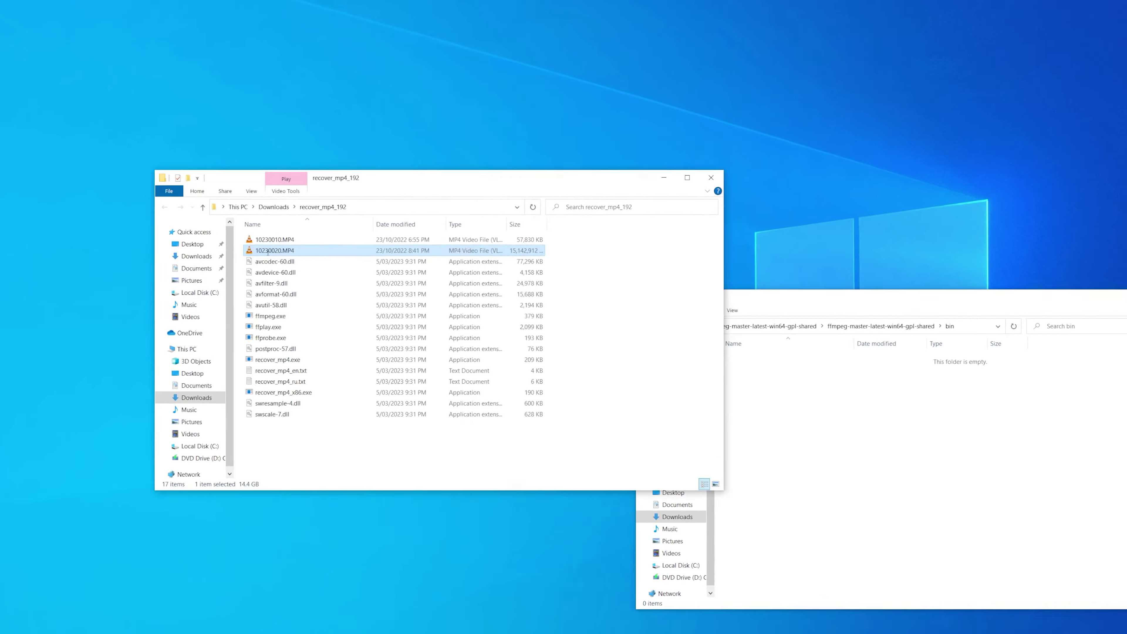
pyautogui.click(268, 253)
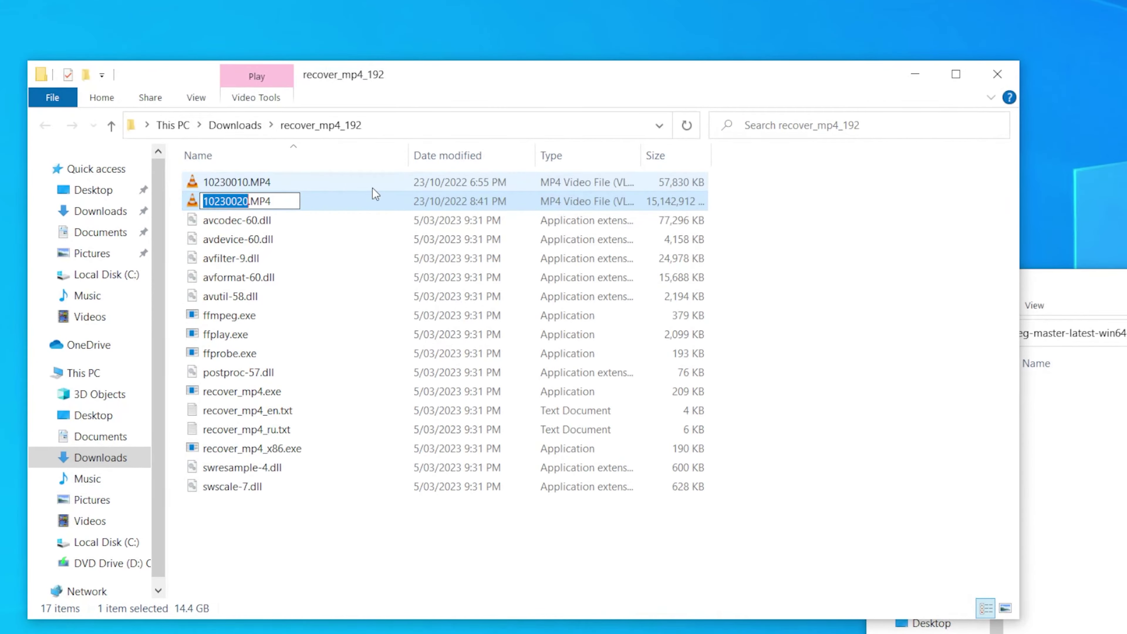
pyautogui.write('bad')
pyautogui.press('Return')
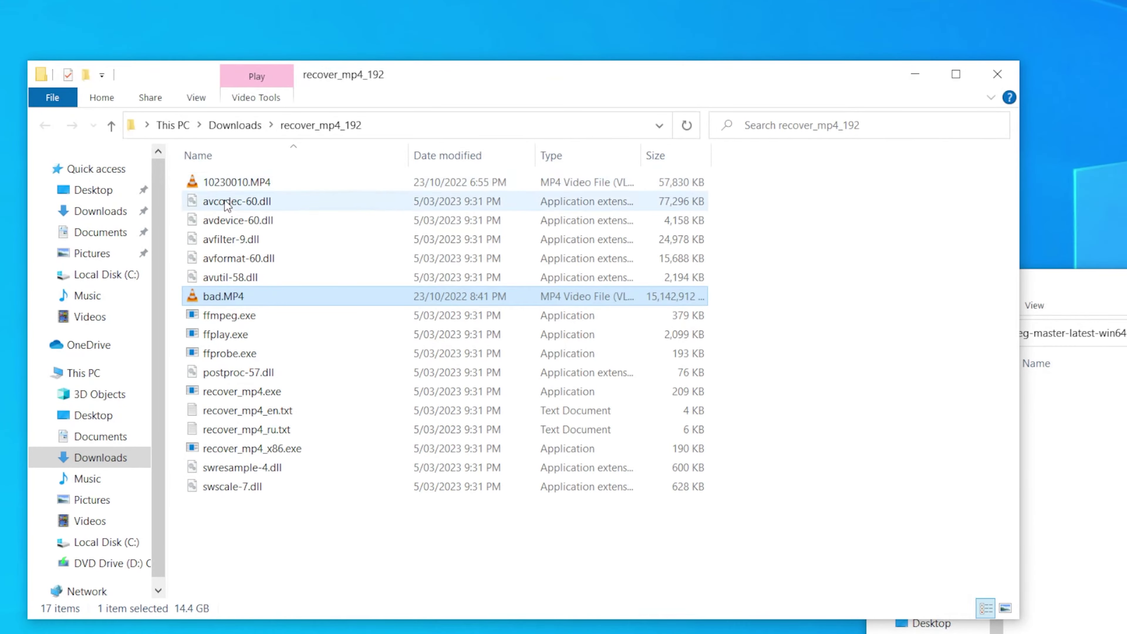
pyautogui.click(230, 182)
pyautogui.click(230, 183)
pyautogui.write('good')
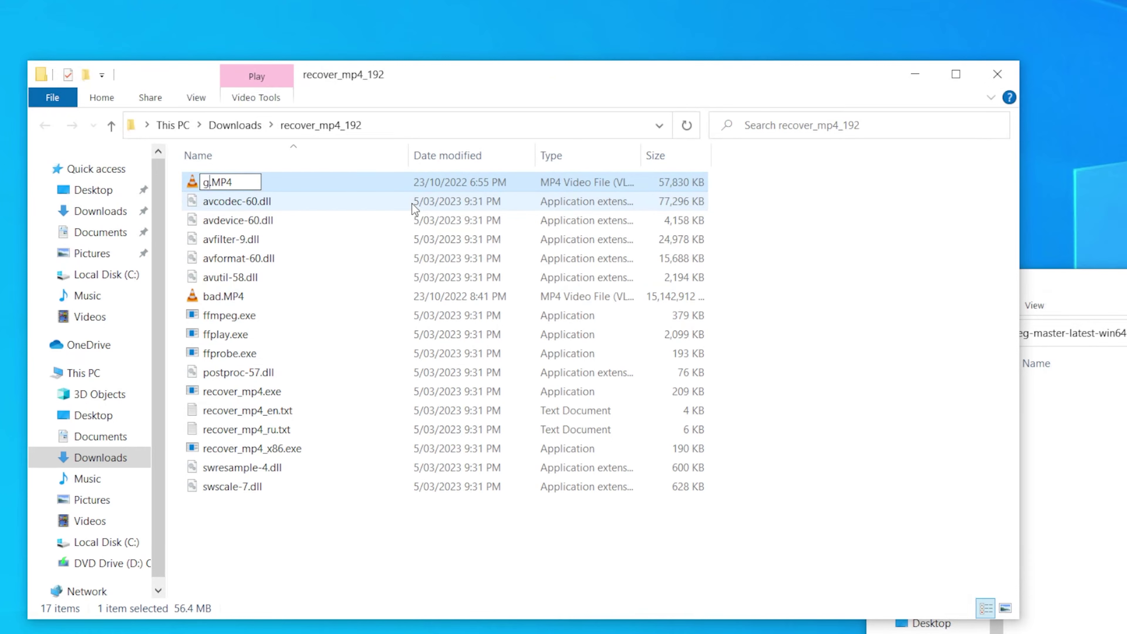
pyautogui.press('Return')
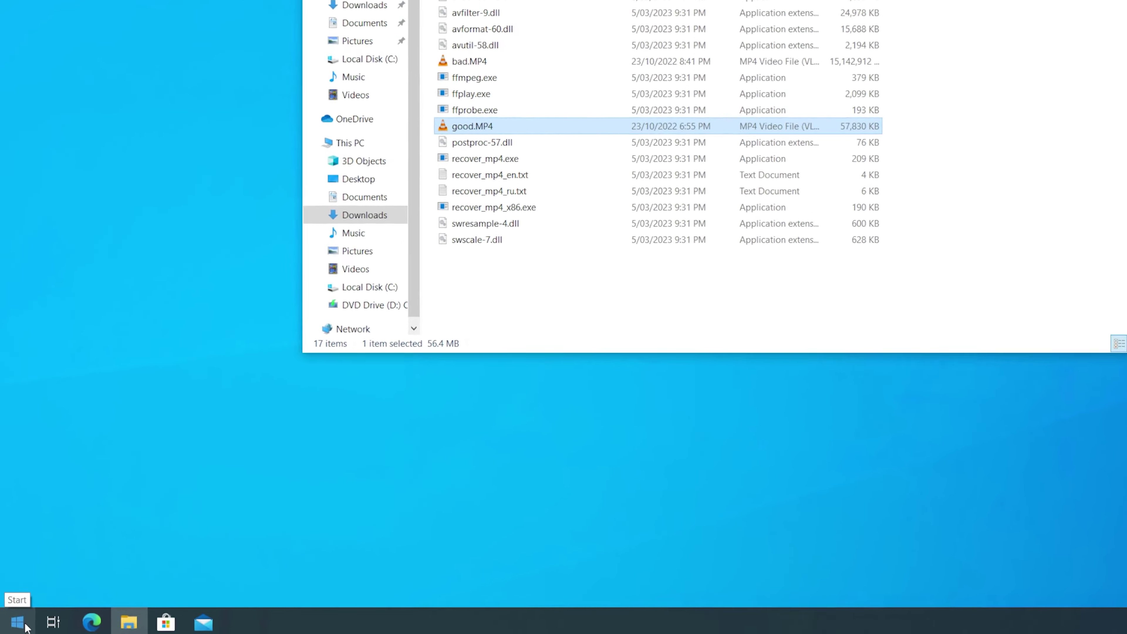
# Launch Command Prompt from the Start menu via cmd
pyautogui.click(10, 627)
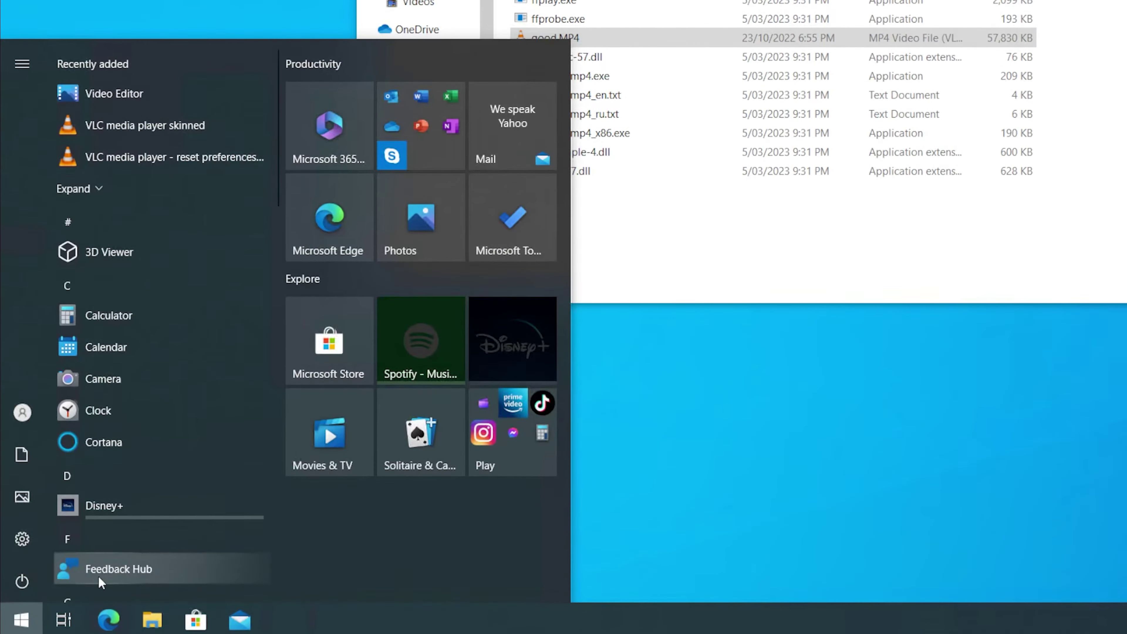
pyautogui.write('cmd')
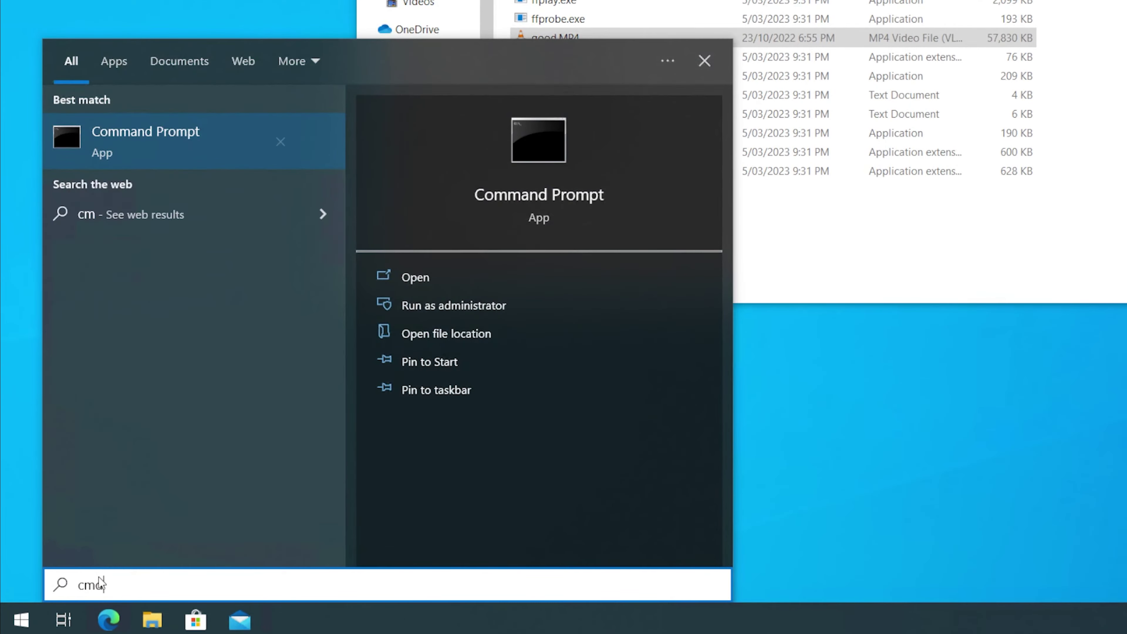
pyautogui.press('Return')
# Copy the recover_mp4_192 folder's address and begin a cd command at the prompt
pyautogui.click(71, 629)
pyautogui.moveTo(321, 197); pyautogui.dragTo(371, 305)
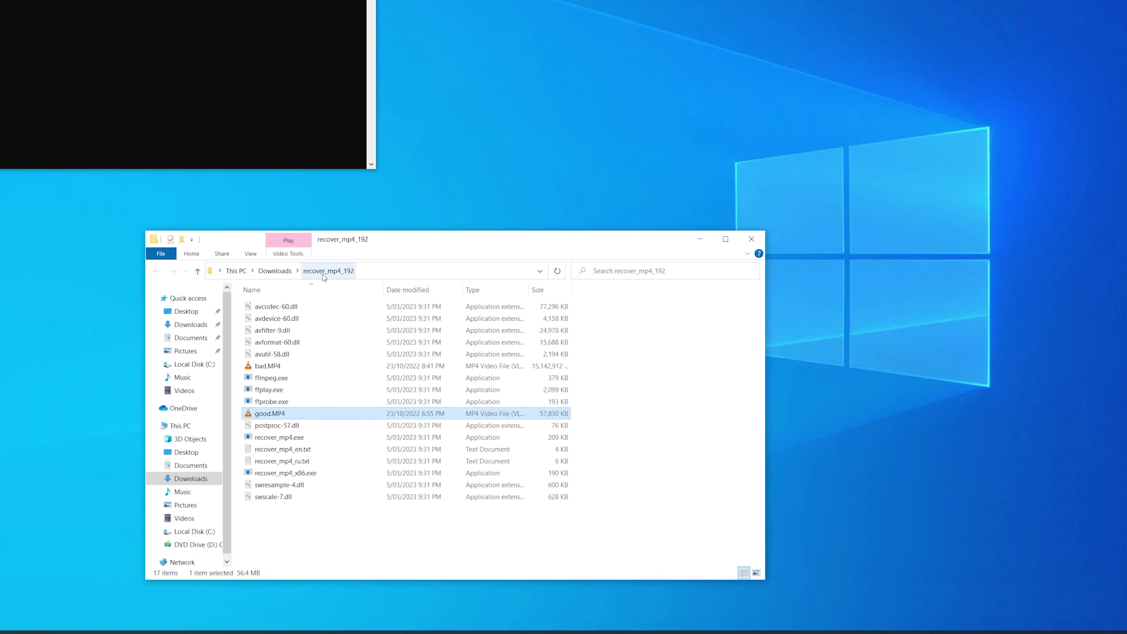
pyautogui.rightClick(324, 277)
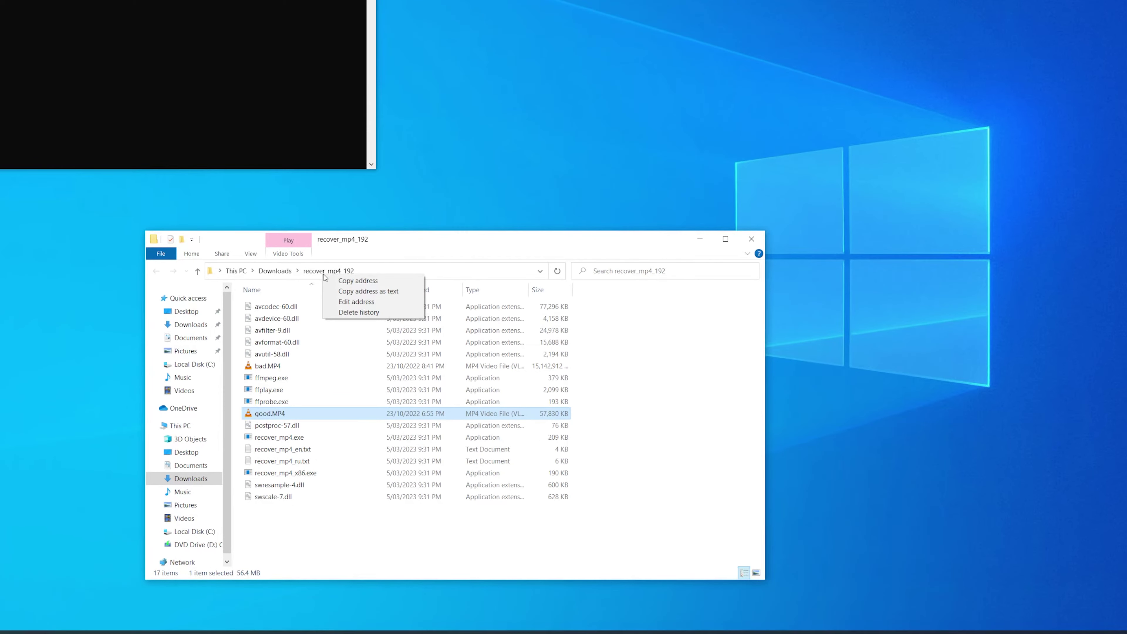
pyautogui.click(348, 284)
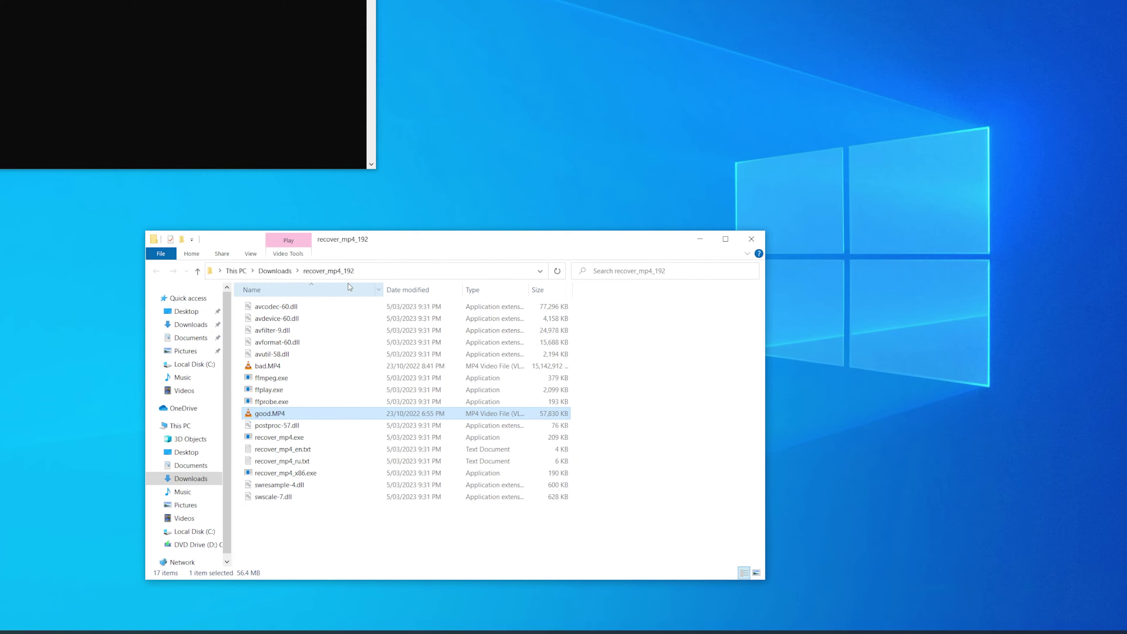
pyautogui.rightClick(323, 277)
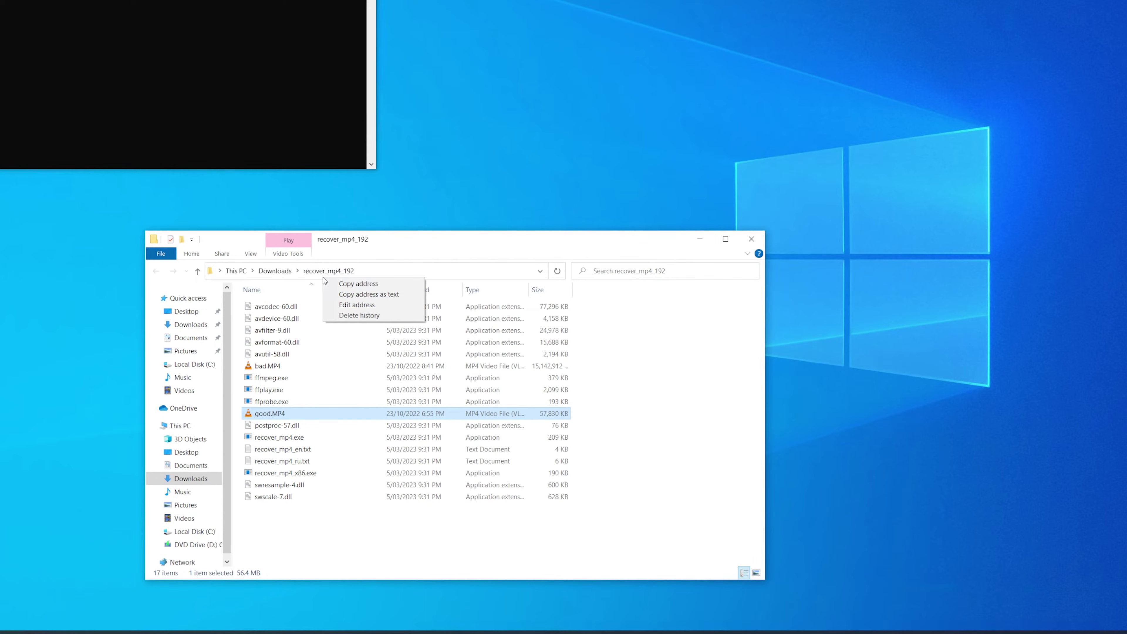
pyautogui.click(348, 283)
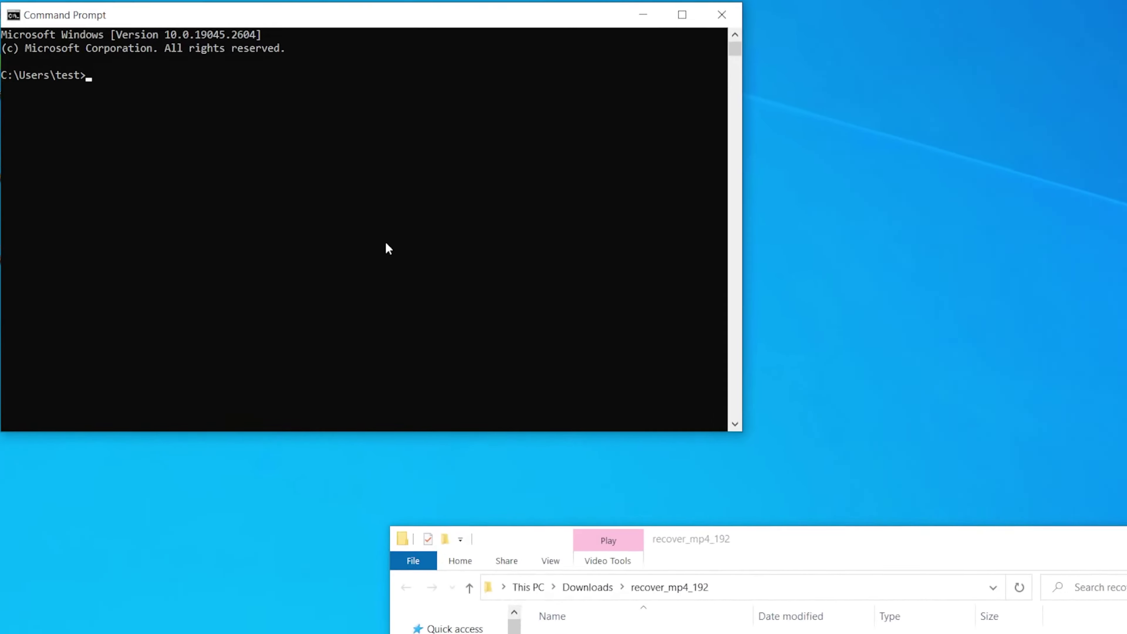
pyautogui.write('c')
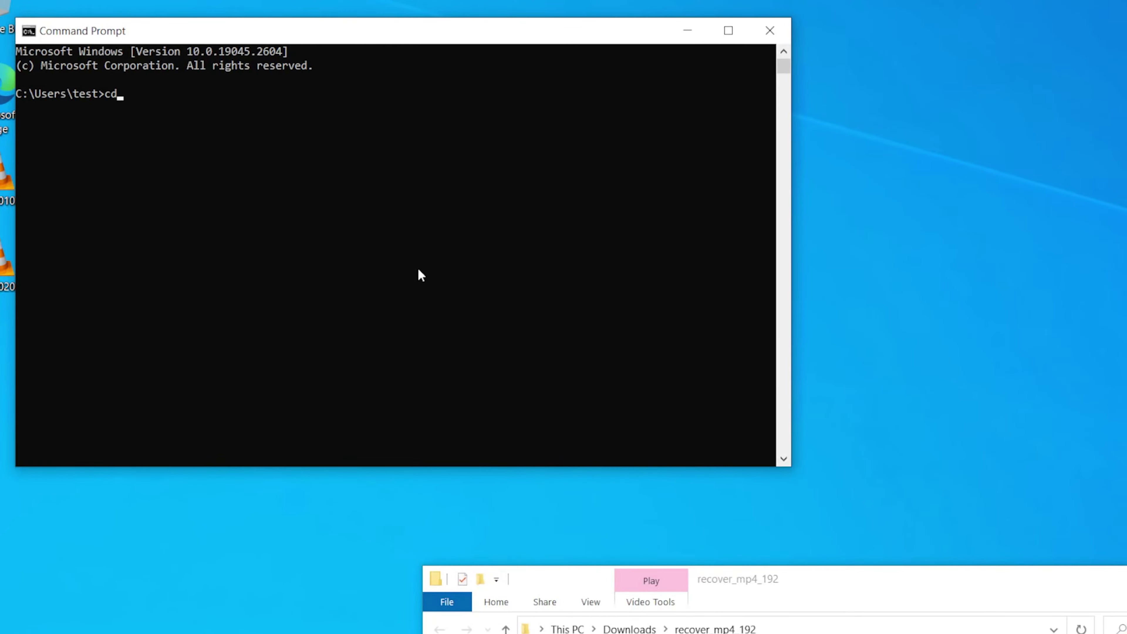
pyautogui.write('d')
# Change into the pasted recover_mp4_192 path and run recover_mp4.exe good.mp4 --analyze
pyautogui.hotkey('ctrl', 'v')
pyautogui.press('Return')
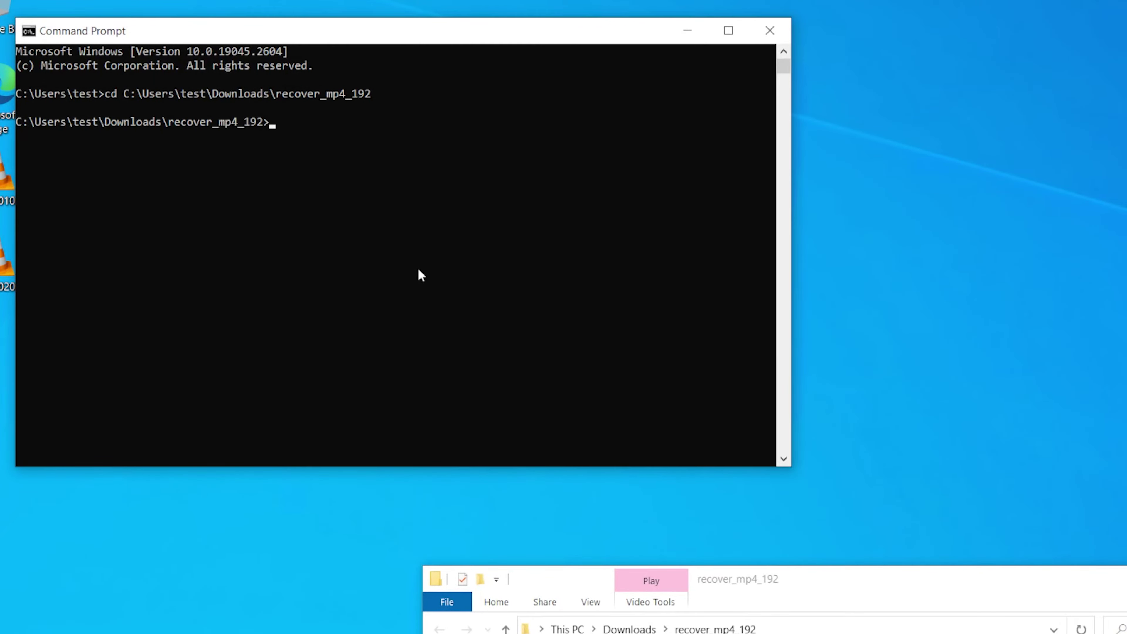
pyautogui.write('recover_mp4.exe good.mp4 --a')
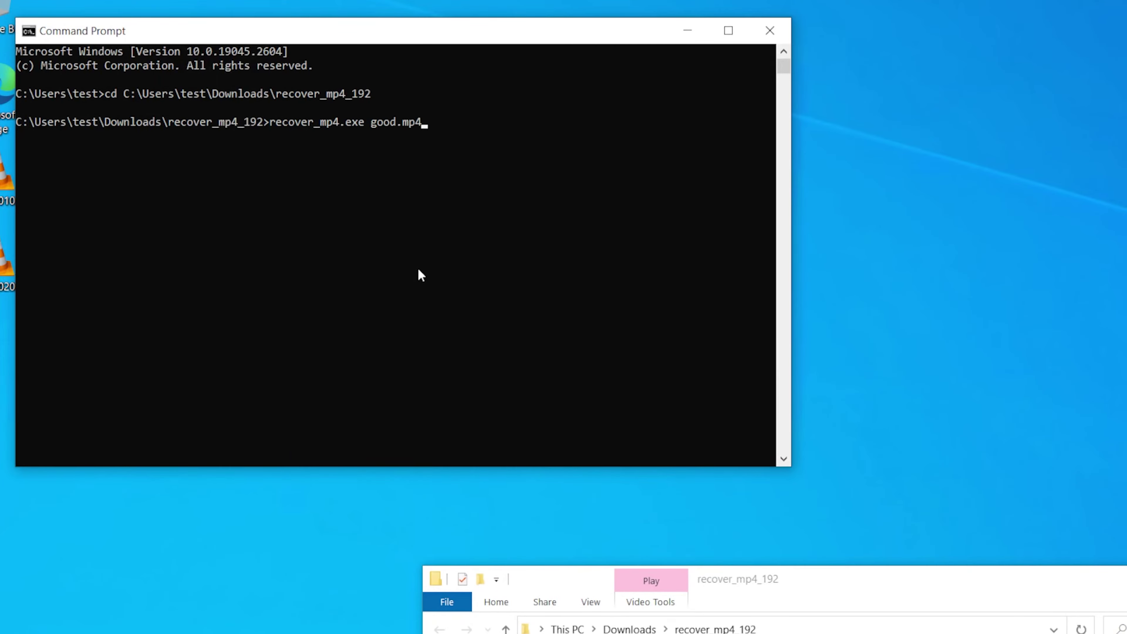
pyautogui.write('nalyze')
pyautogui.press('Return')
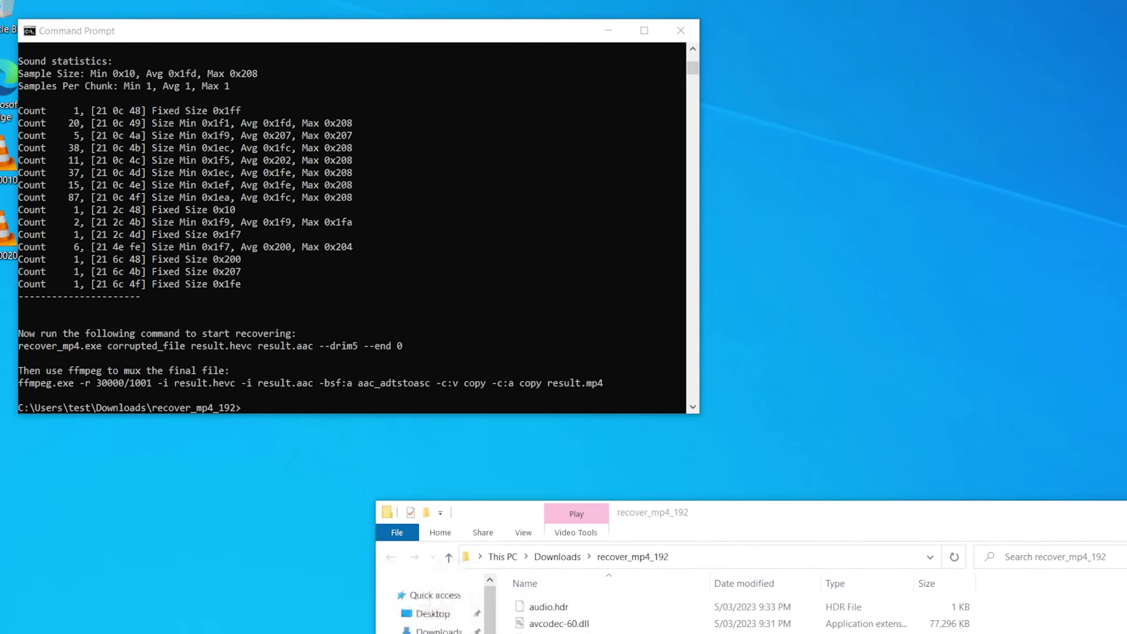
# Open WordPad and paste the console's suggested ffmpeg mux command into a new document
pyautogui.press('super')
pyautogui.write('word')
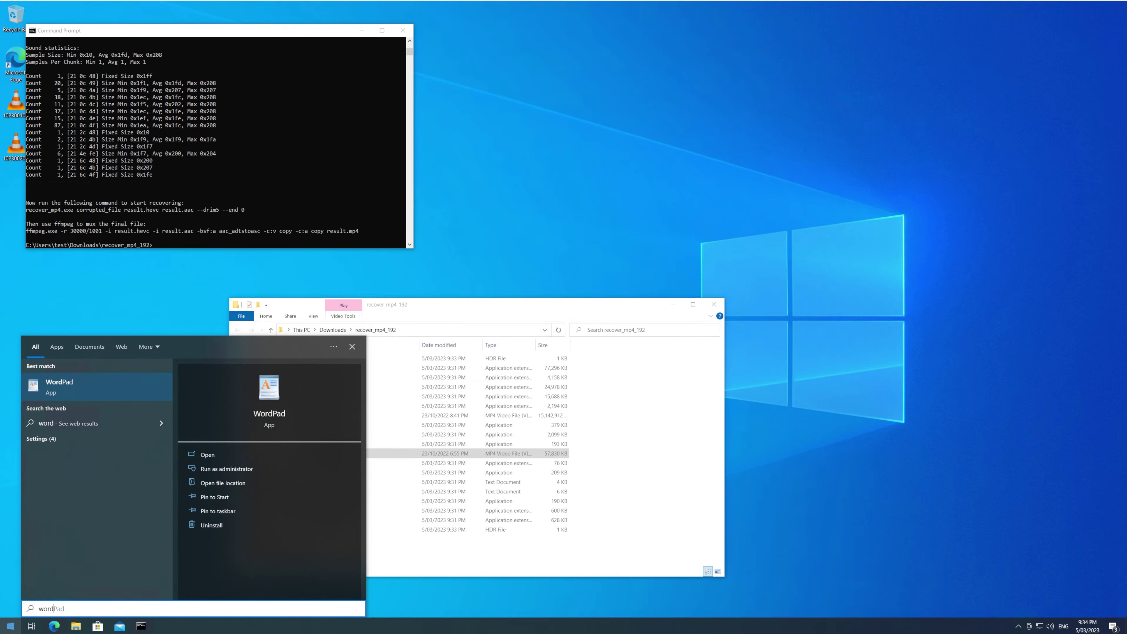
pyautogui.press('Return')
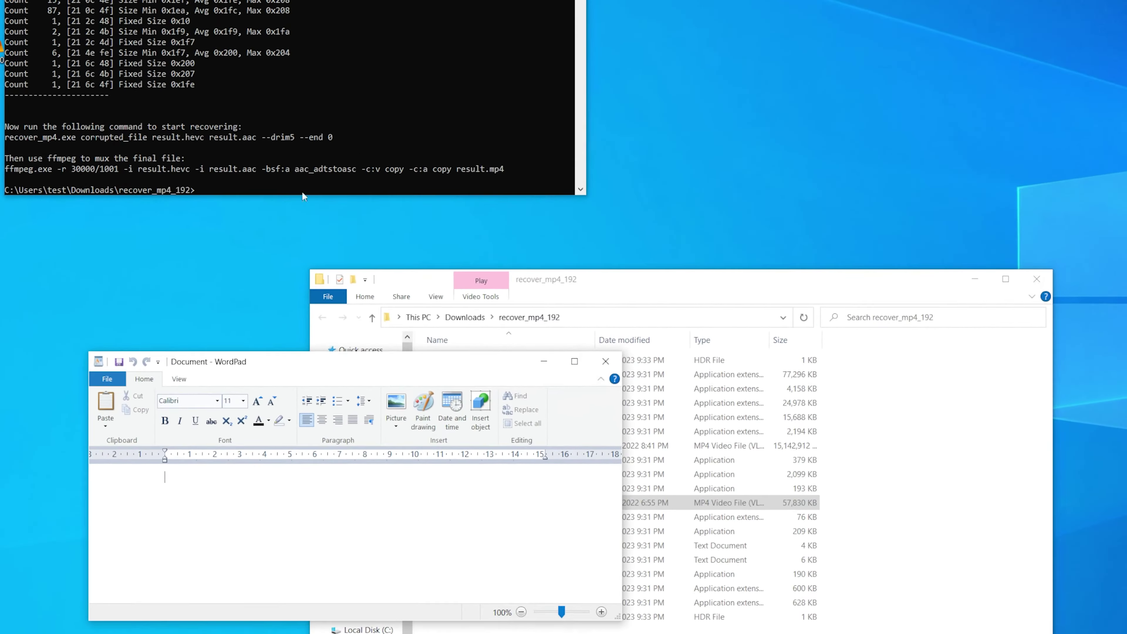
pyautogui.moveTo(510, 175); pyautogui.dragTo(4, 170)
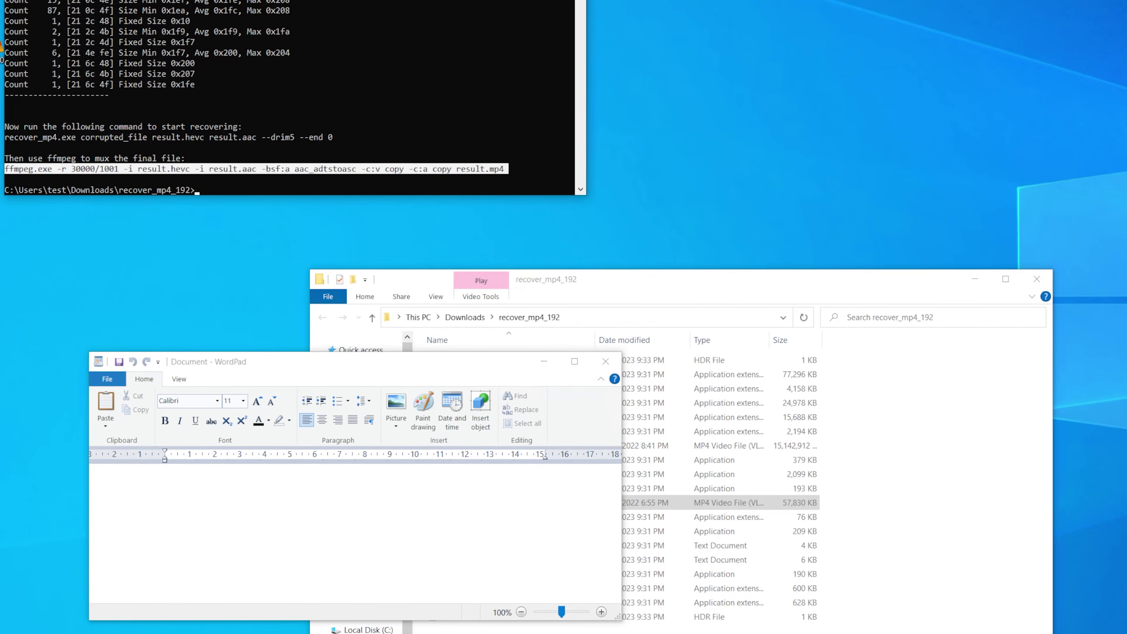
pyautogui.rightClick(4, 171)
pyautogui.click(275, 485)
pyautogui.hotkey('ctrl', 'v')
pyautogui.moveTo(316, 362); pyautogui.dragTo(962, 64)
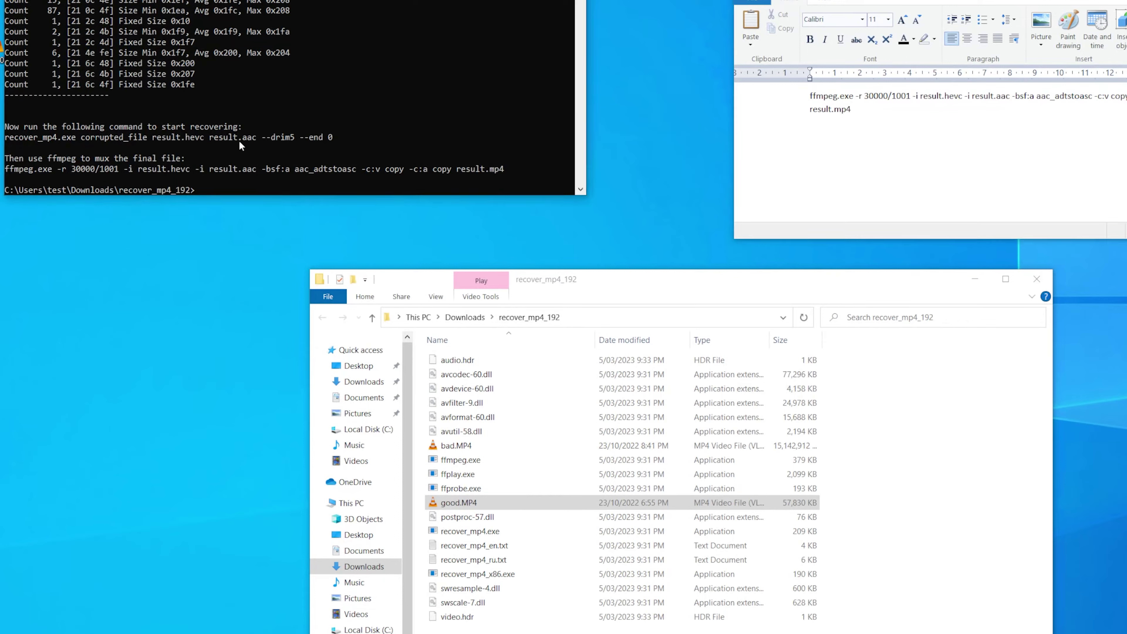
# Run the suggested recover_mp4.exe command with bad.mp4 in place of corrupted_file, yielding result.hevc and result.aac
pyautogui.moveTo(345, 138); pyautogui.dragTo(4, 138)
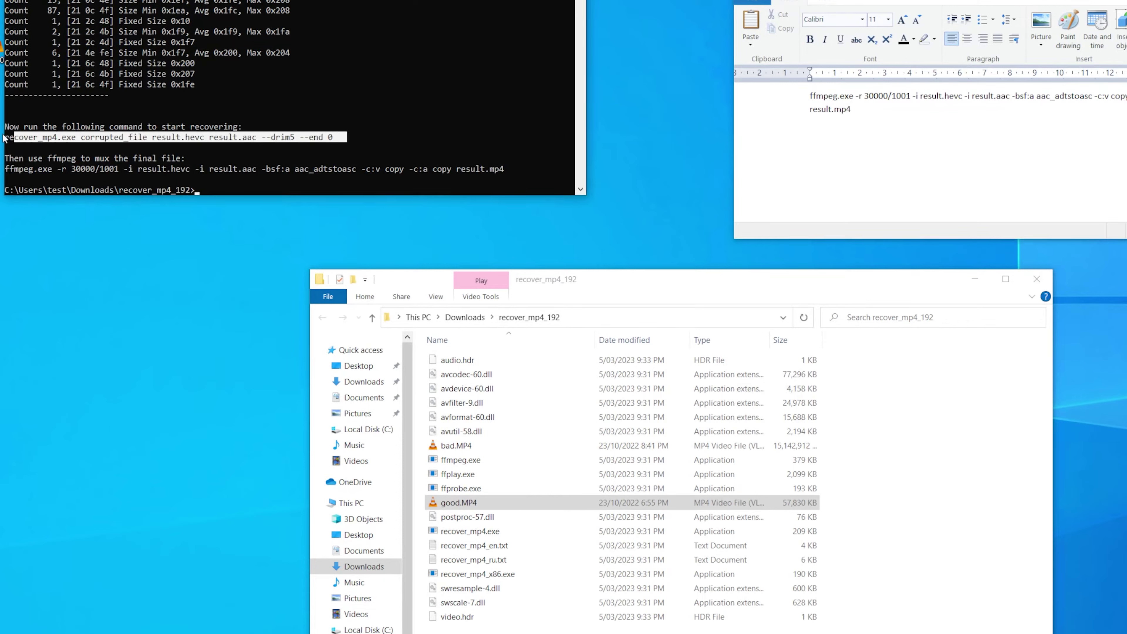
pyautogui.rightClick(4, 138)
pyautogui.rightClick(4, 138)
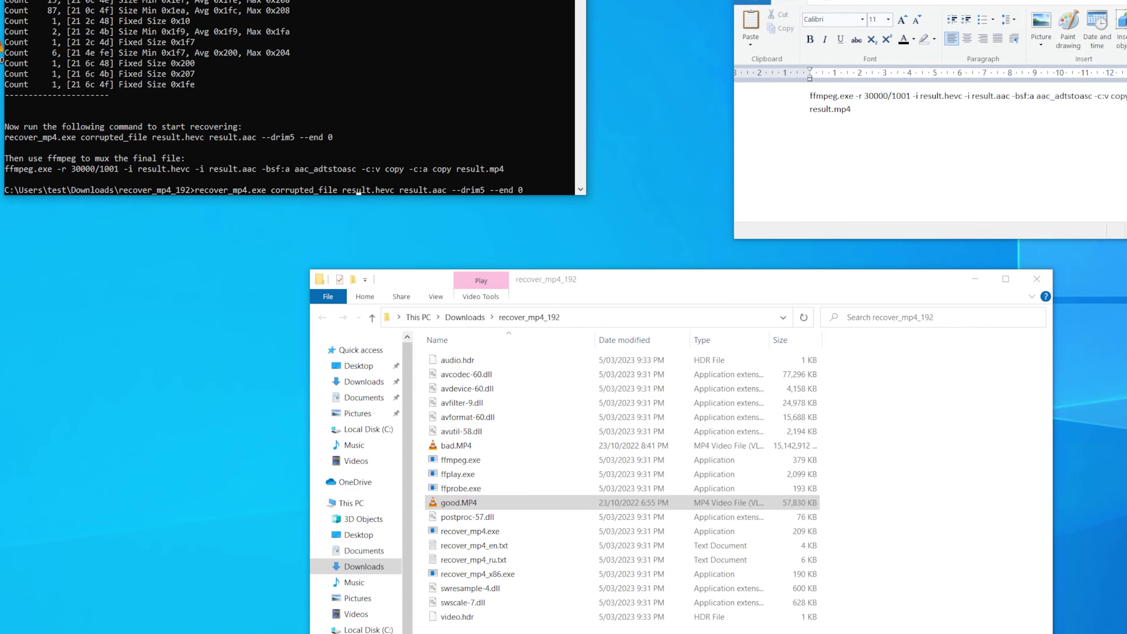
pyautogui.press('Left')
pyautogui.press('Left')
pyautogui.press('Left')
pyautogui.press('Left')
pyautogui.press('BackSpace')
pyautogui.press('BackSpace')
pyautogui.press('BackSpace')
pyautogui.press('BackSpace')
pyautogui.press('BackSpace')
pyautogui.press('BackSpace')
pyautogui.press('BackSpace')
pyautogui.press('BackSpace')
pyautogui.press('BackSpace')
pyautogui.press('BackSpace')
pyautogui.press('BackSpace')
pyautogui.press('BackSpace')
pyautogui.press('BackSpace')
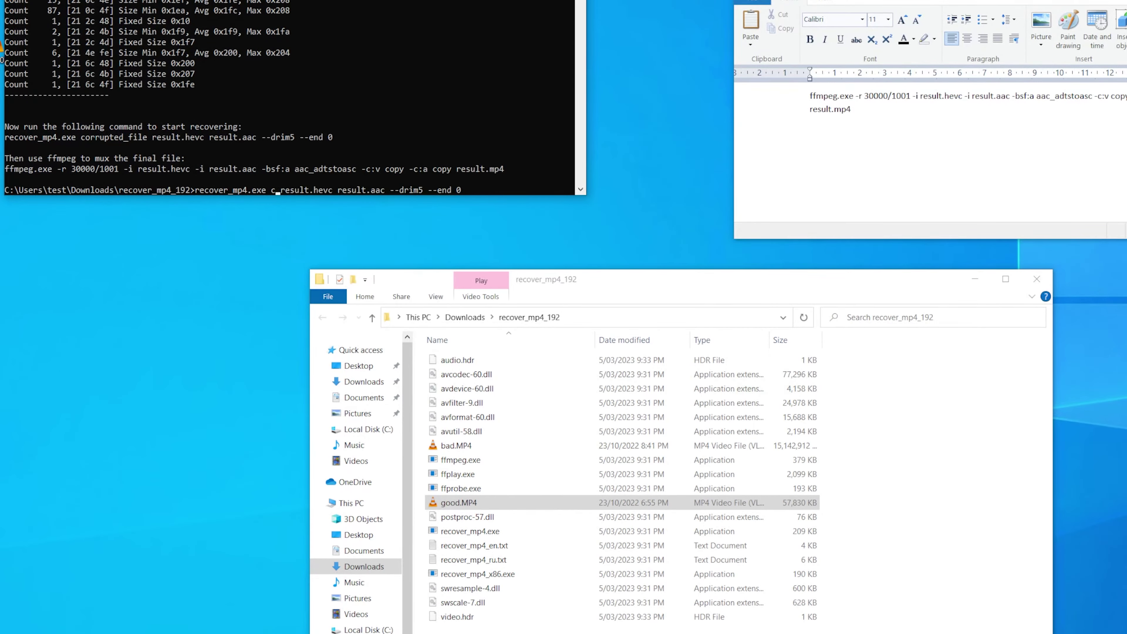
pyautogui.press('BackSpace')
pyautogui.write('bad.mp4')
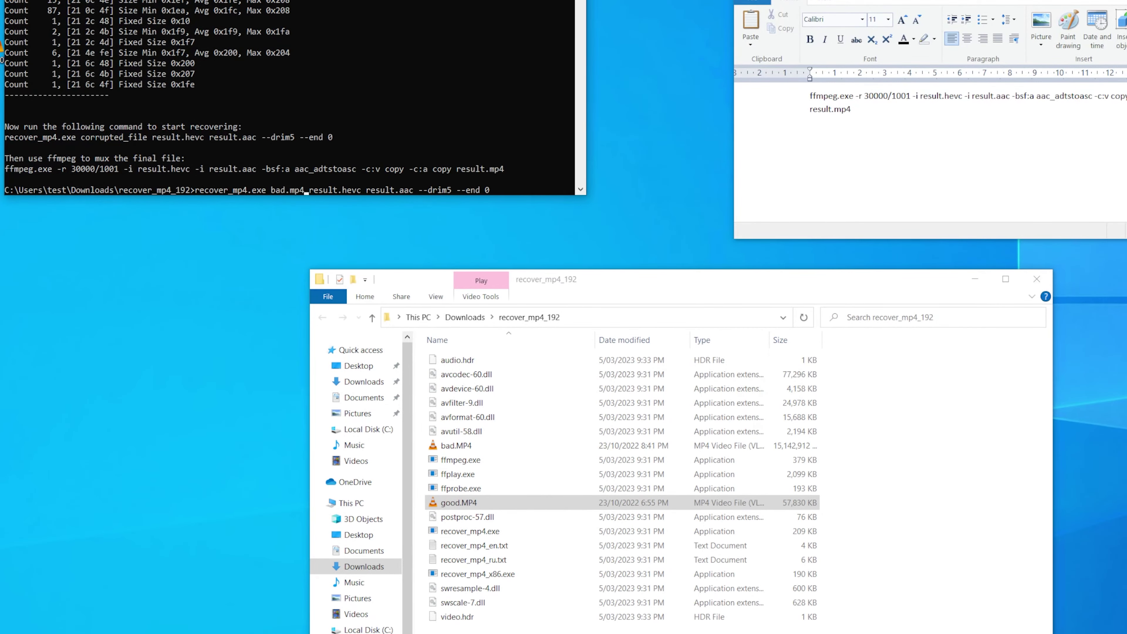
pyautogui.press('Return')
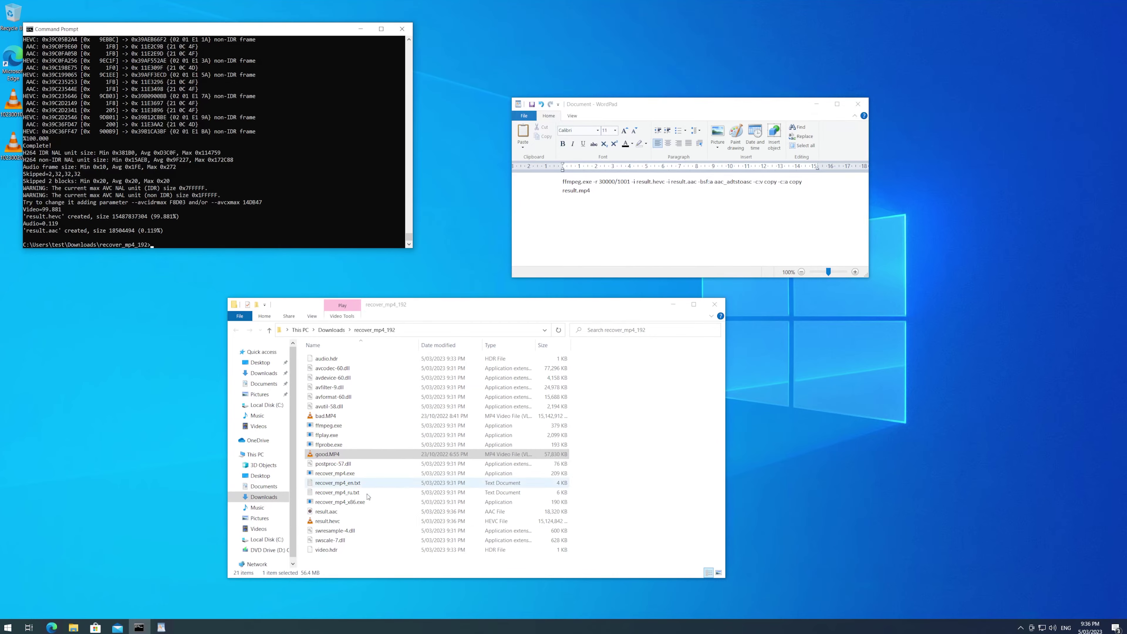
pyautogui.moveTo(372, 514); pyautogui.dragTo(332, 525)
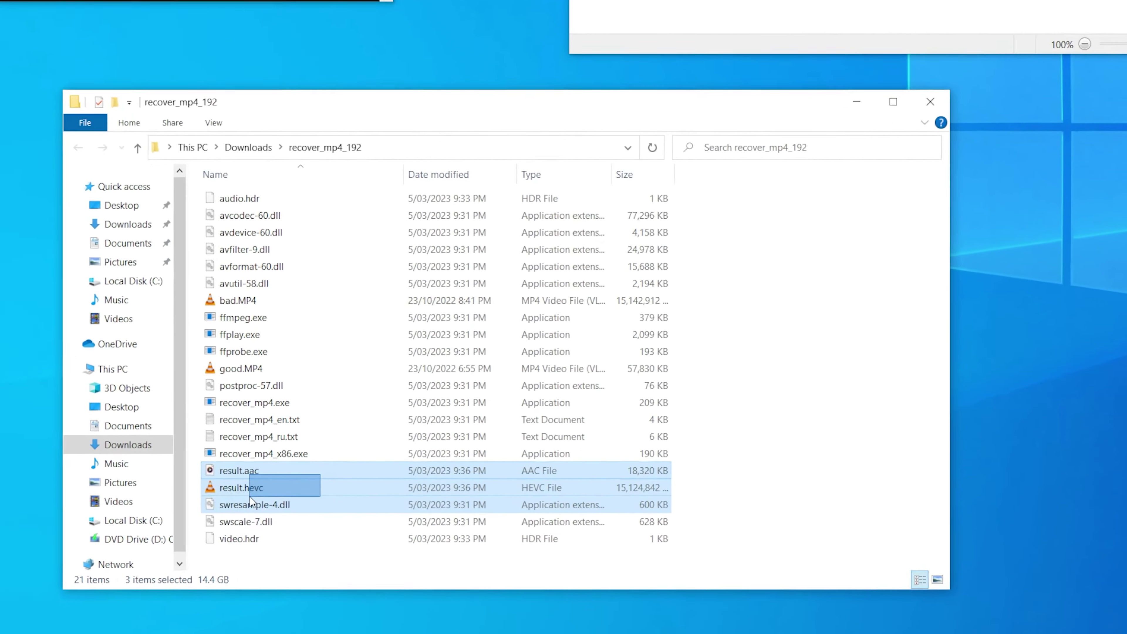
pyautogui.moveTo(250, 497); pyautogui.dragTo(229, 510)
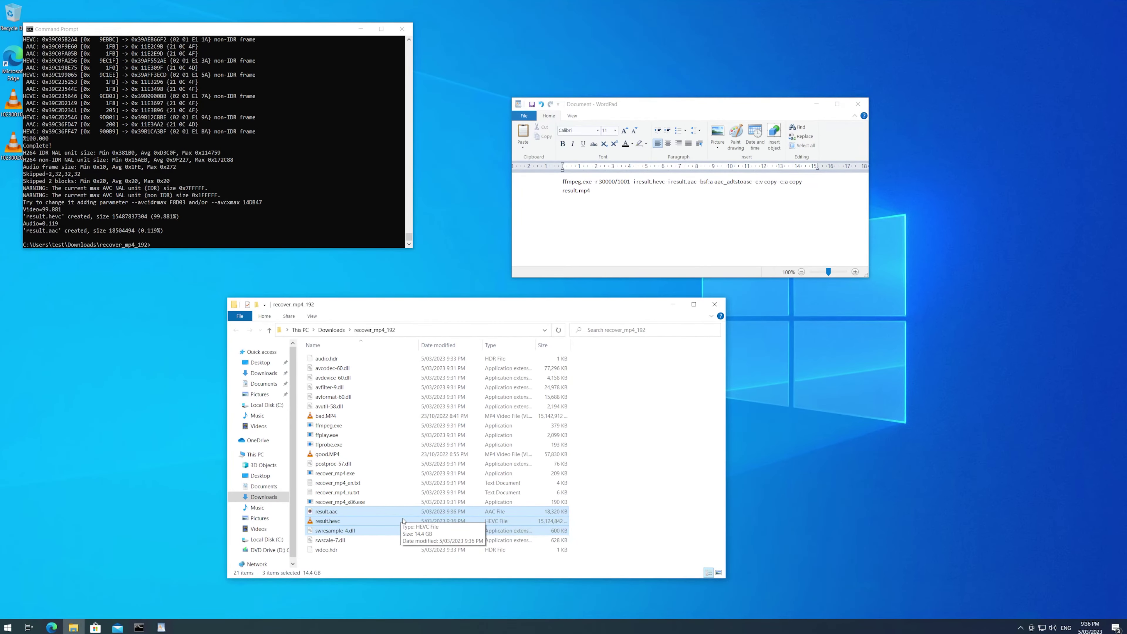
# Run the saved ffmpeg command to mux result.hevc and result.aac into the 14.4 GB result.mp4
pyautogui.click(624, 201)
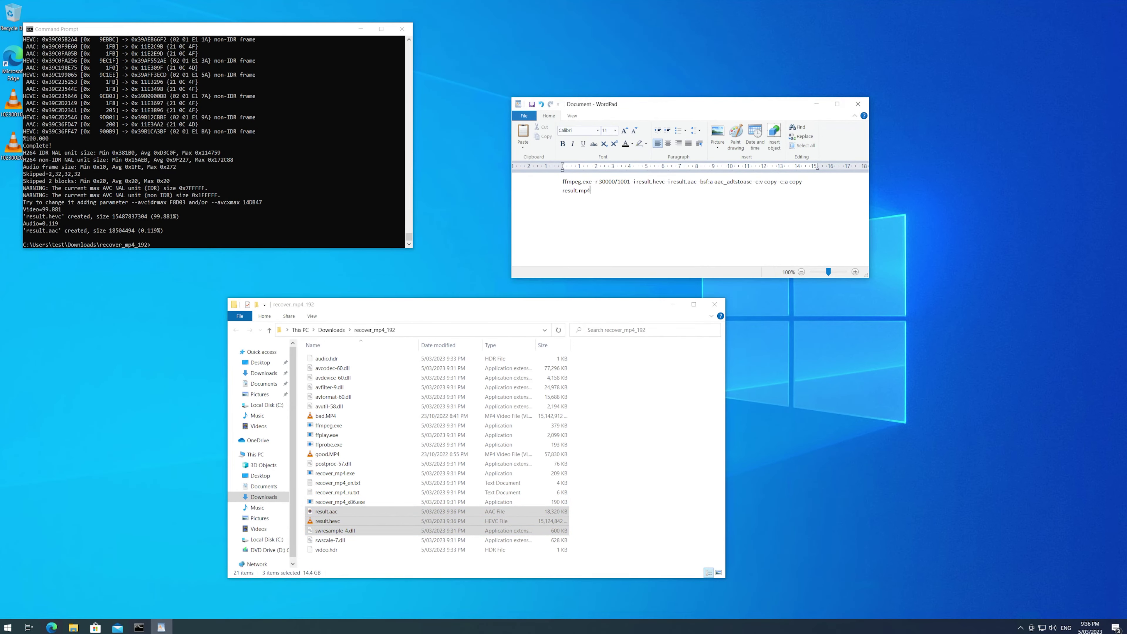
pyautogui.tripleClick(546, 184)
pyautogui.click(190, 241)
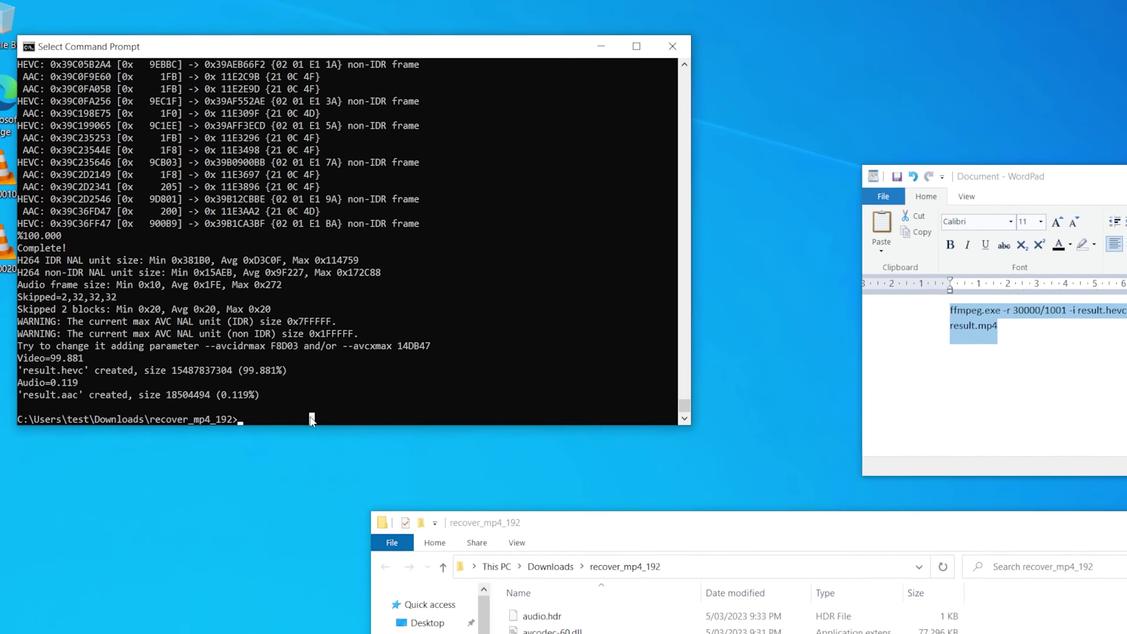
pyautogui.rightClick(312, 419)
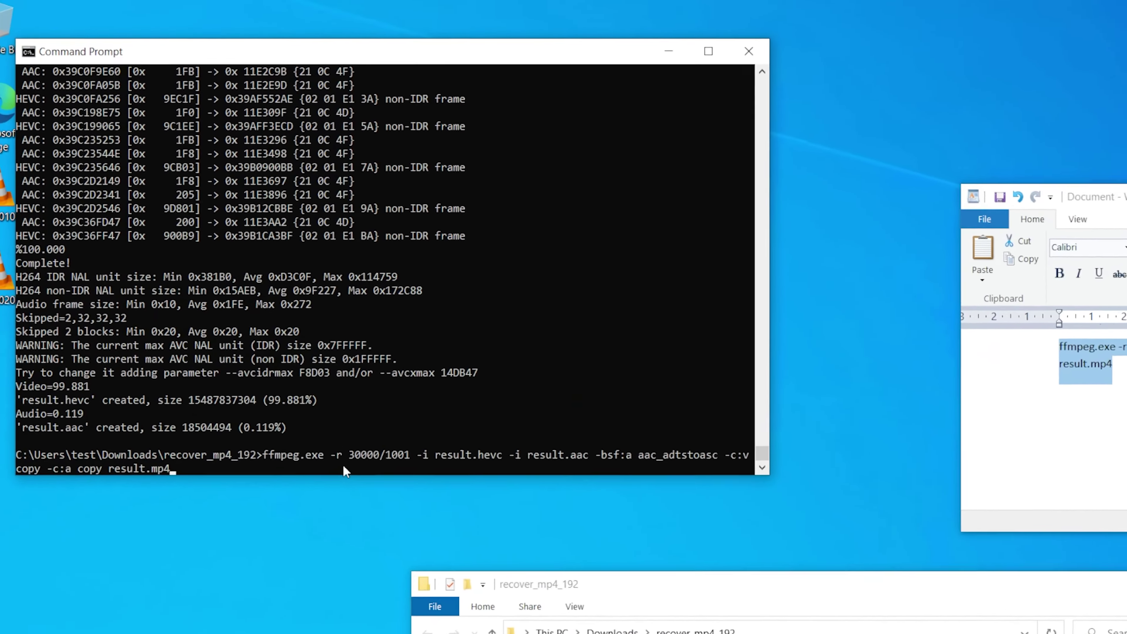
pyautogui.press('Return')
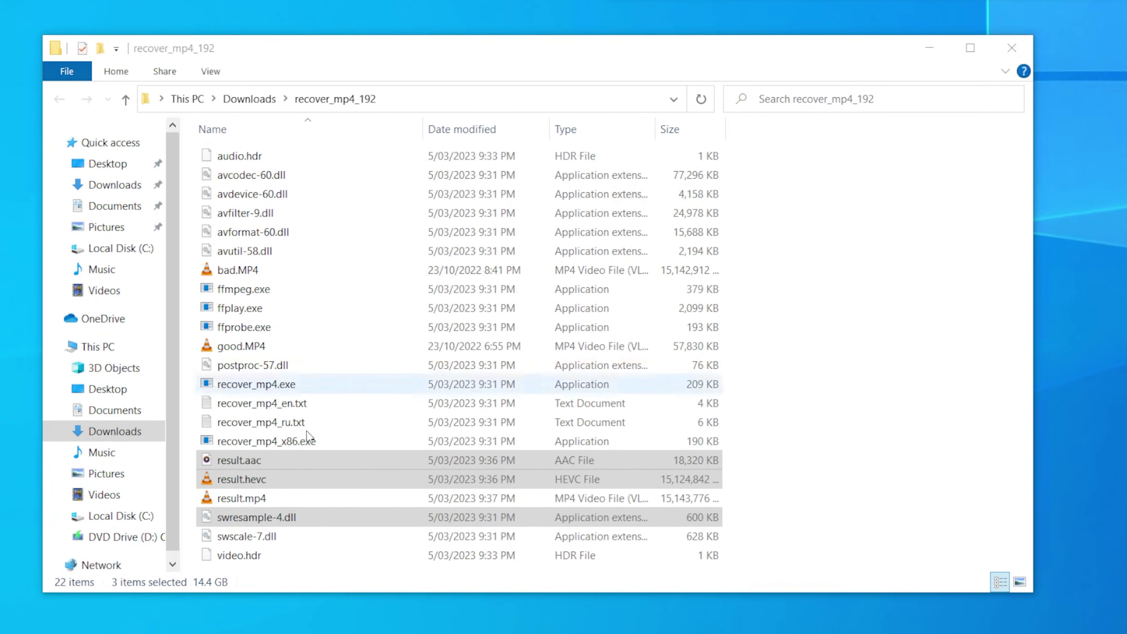
pyautogui.click(291, 499)
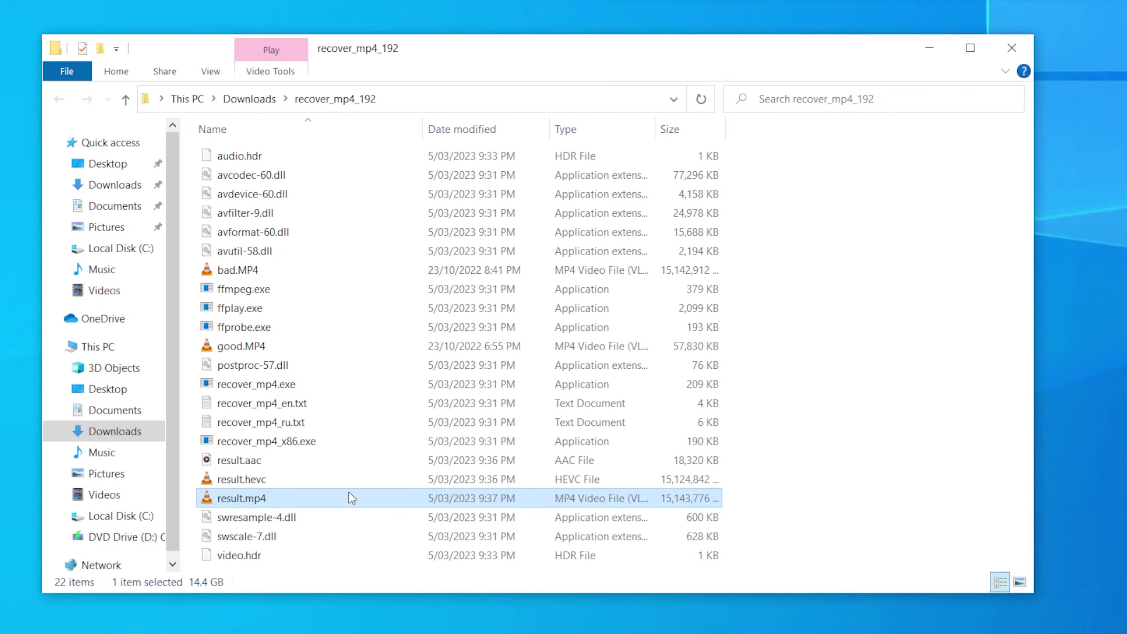
pyautogui.moveTo(352, 498)
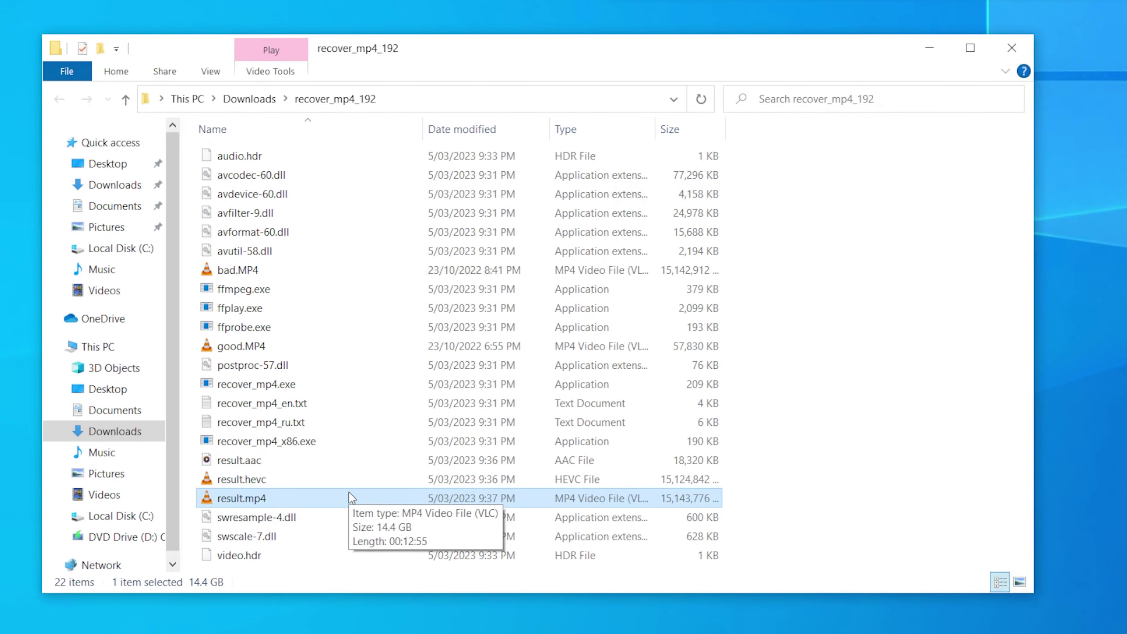
# Open result.mp4 in VLC media player to check the recovered footage
pyautogui.doubleClick(352, 498)
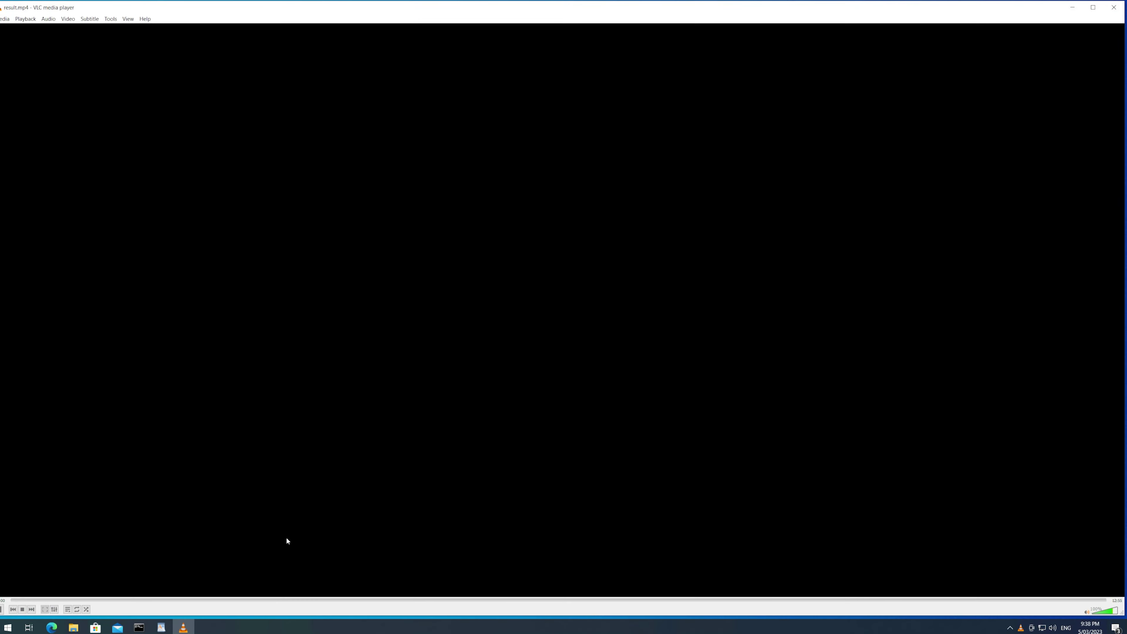